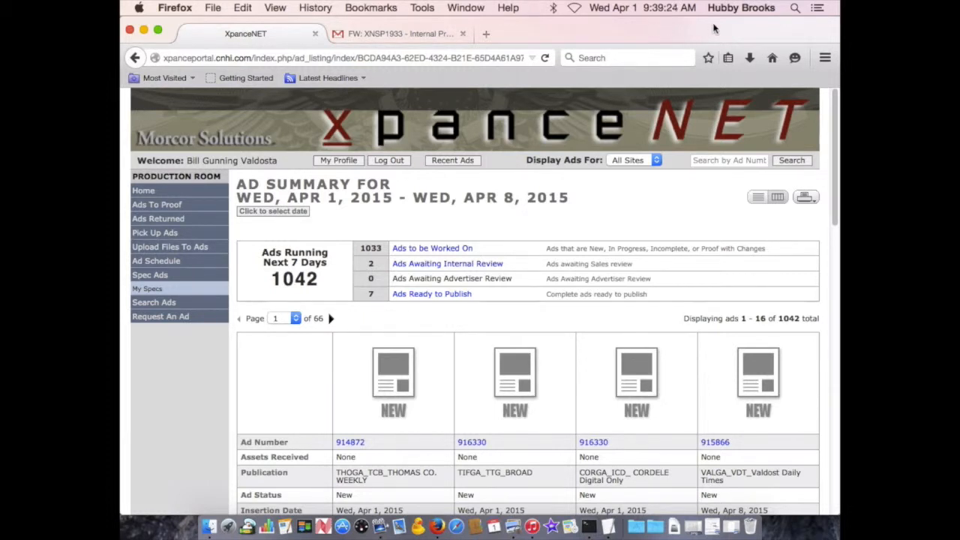
Copy the ad number XNSP1932 from the New Upload line in the TextEdit note.
drag(716, 27, 571, 13)
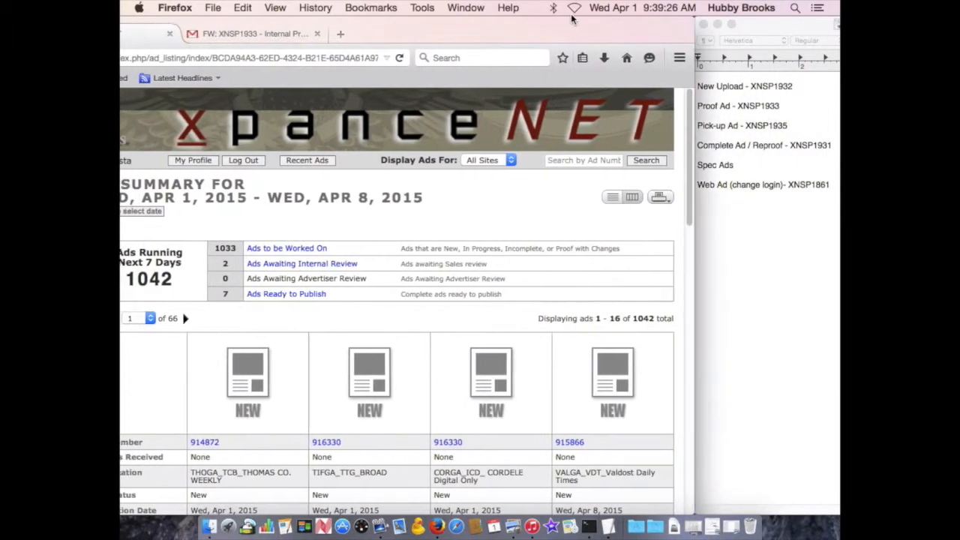
click(789, 84)
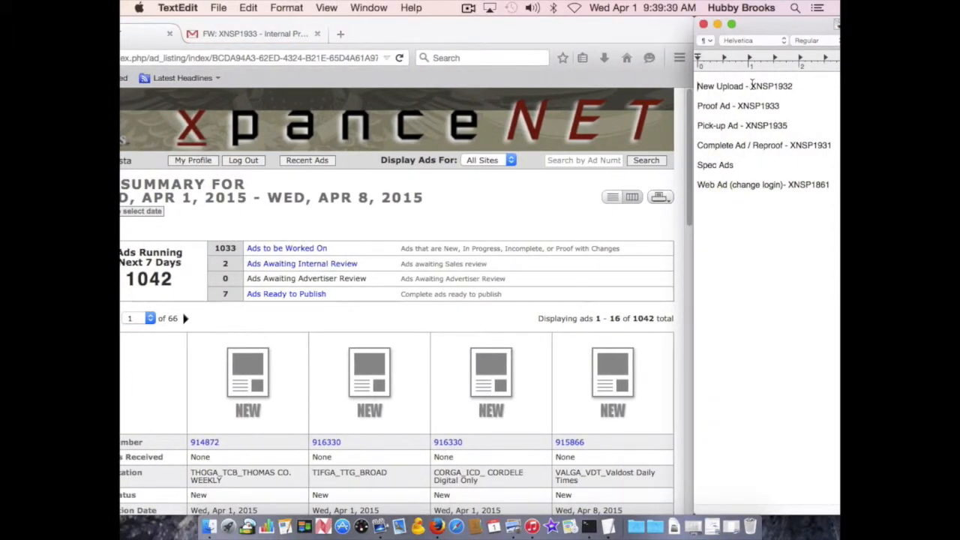
drag(750, 86, 794, 87)
key(super+c)
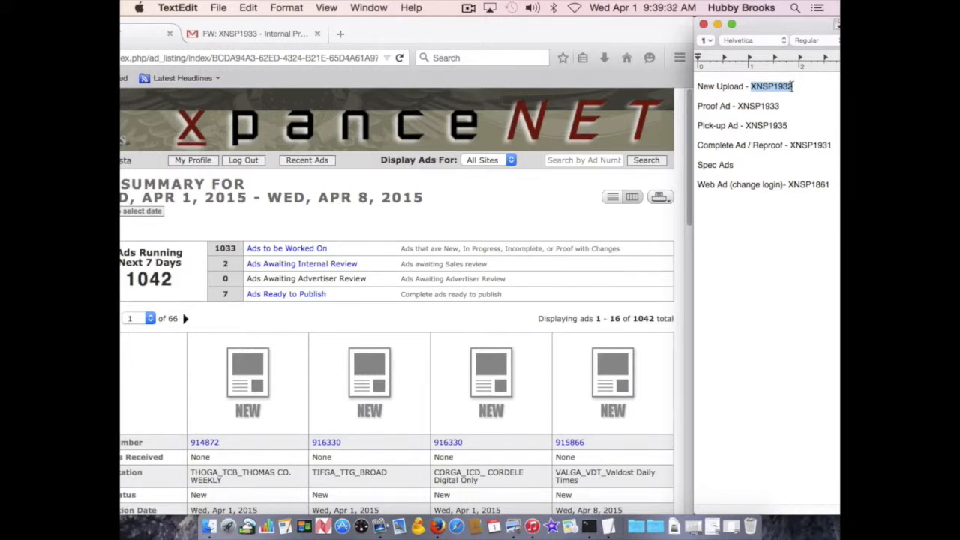
drag(472, 27, 621, 26)
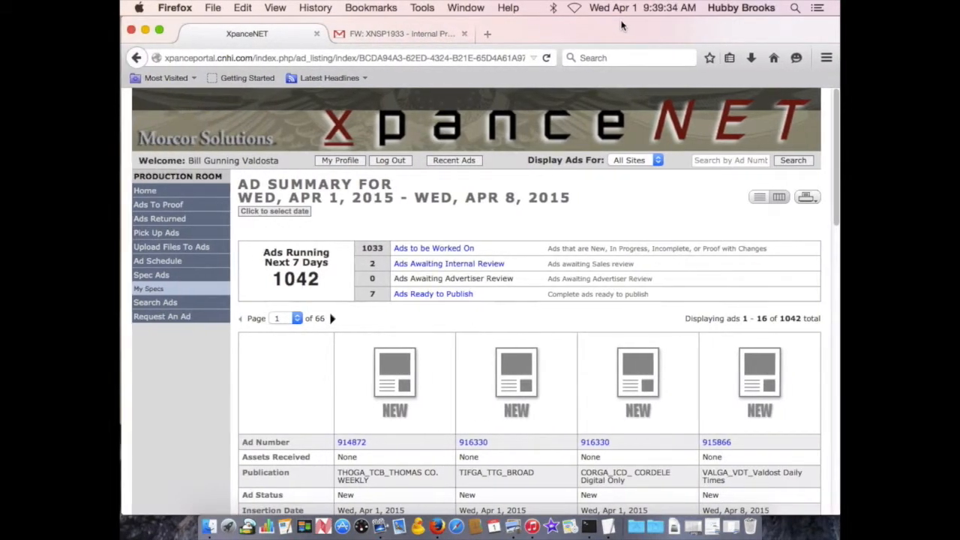
click(592, 58)
key(super+v)
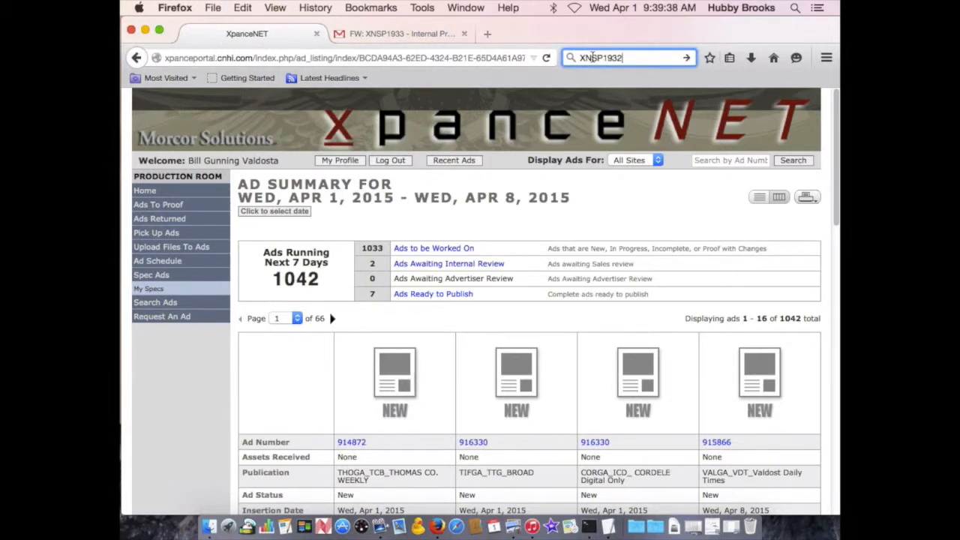
key(Return)
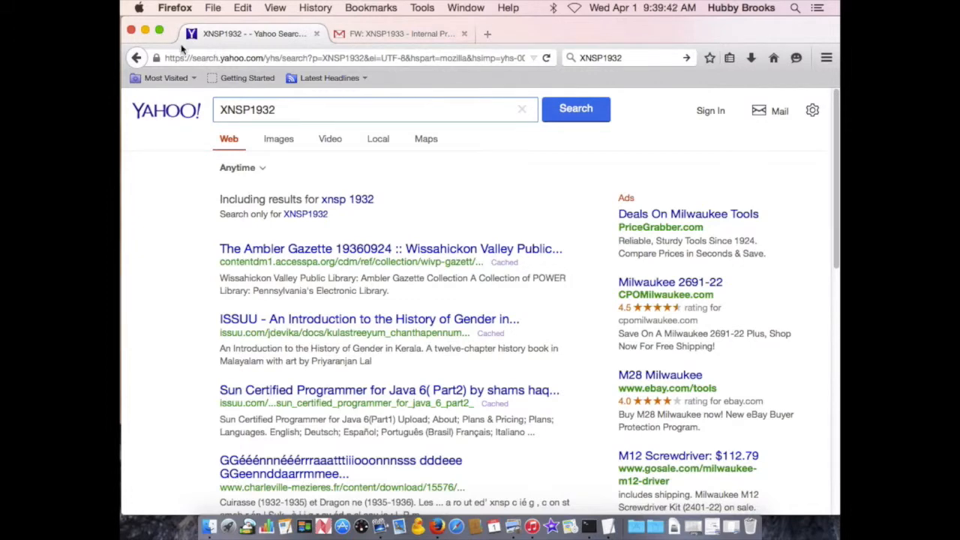
click(136, 58)
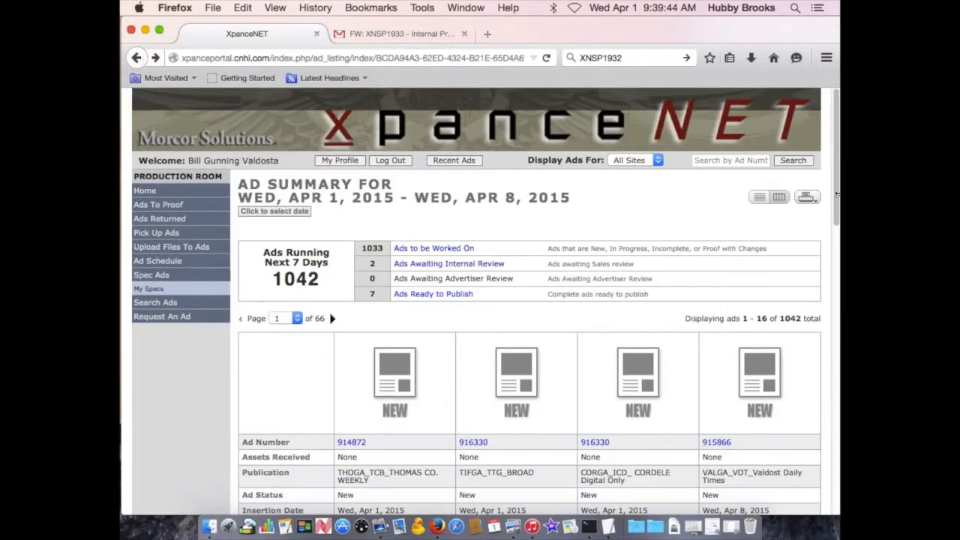
Search the ad system by ad number for XNSP1932.
click(746, 160)
key(super+v)
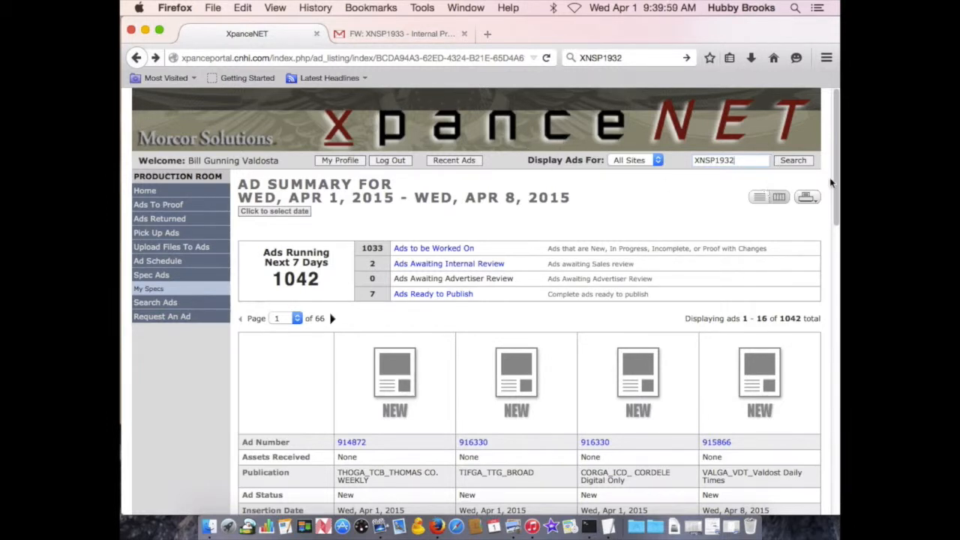
click(792, 162)
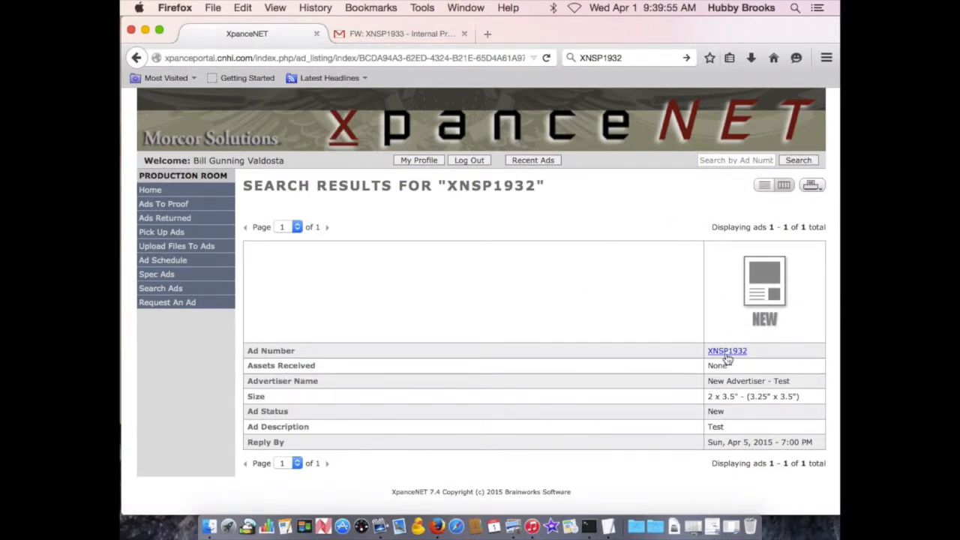
Switch the search results to list view and open ad XNSP1932.
click(765, 185)
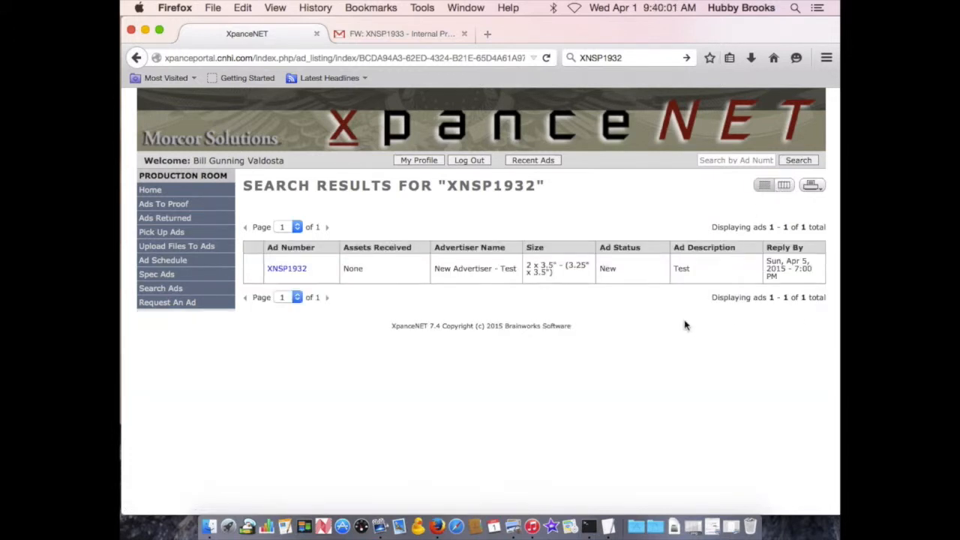
click(281, 274)
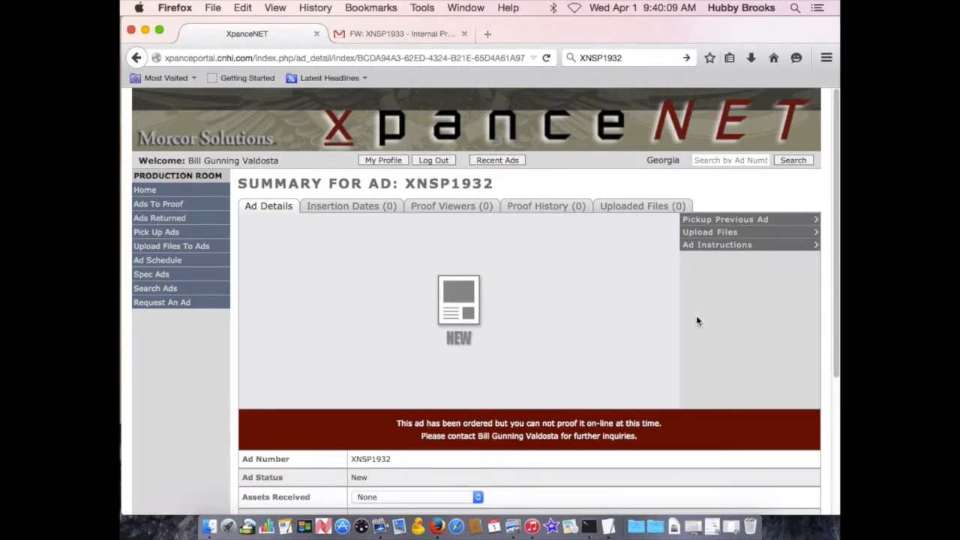
Open the ad's multiple file upload window and browse to the Jason folder on the Desktop.
scroll(697, 321, down, 1)
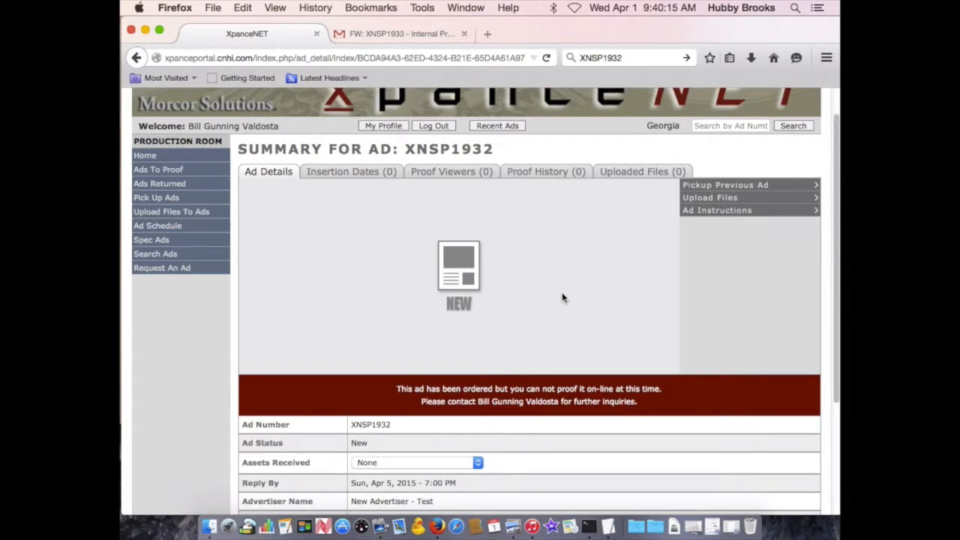
scroll(564, 298, up, 1)
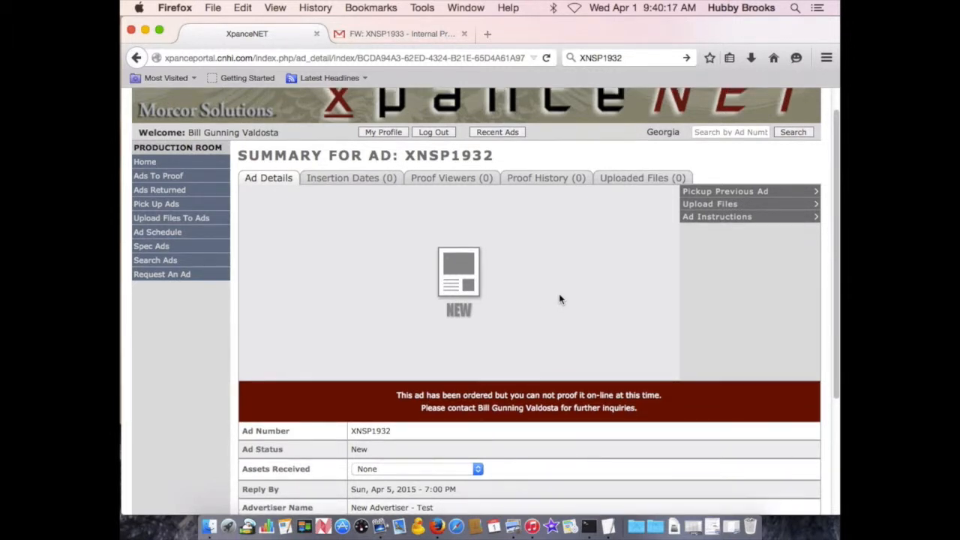
scroll(561, 298, up, 3)
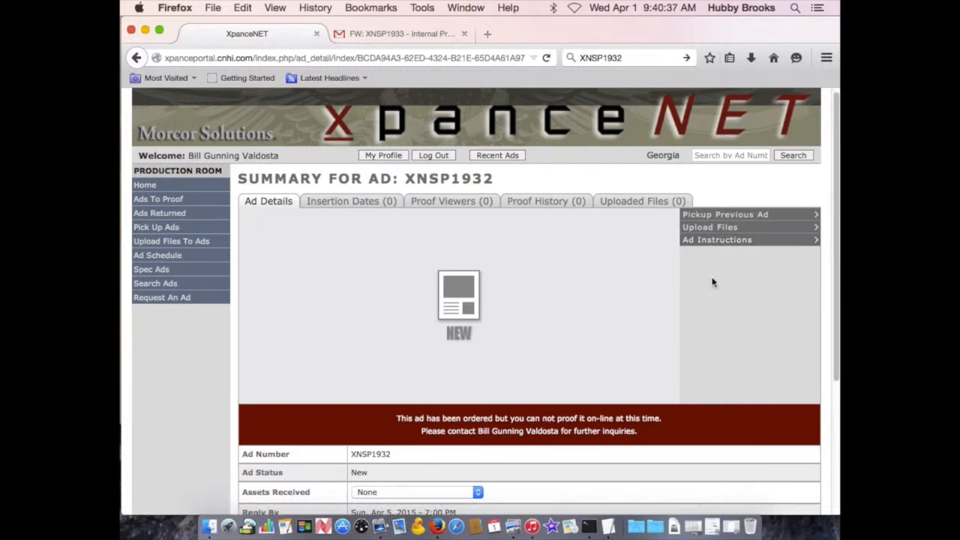
click(727, 230)
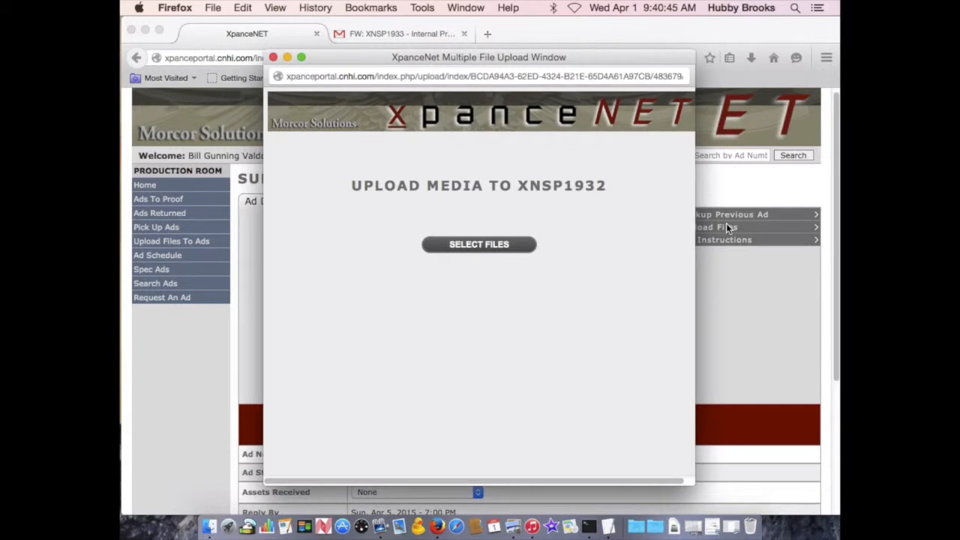
click(509, 247)
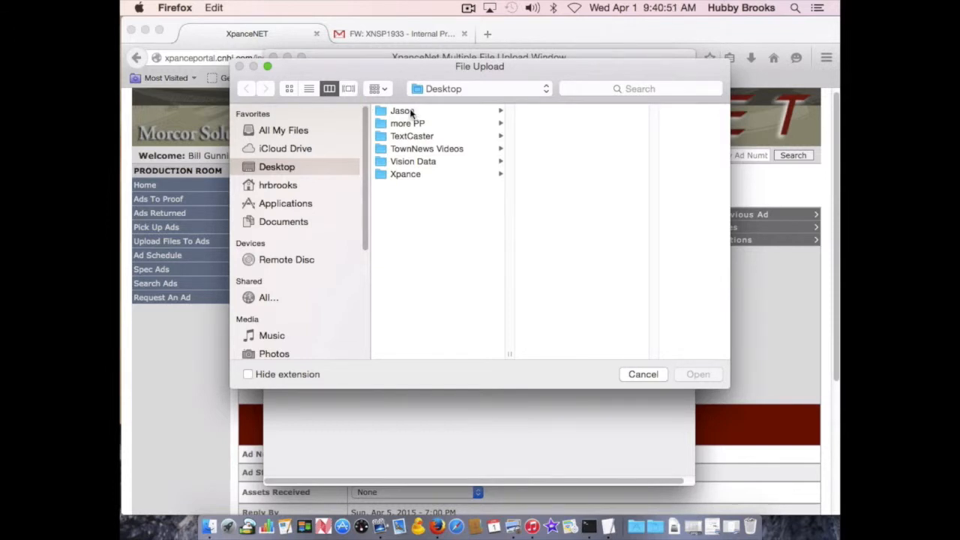
click(411, 112)
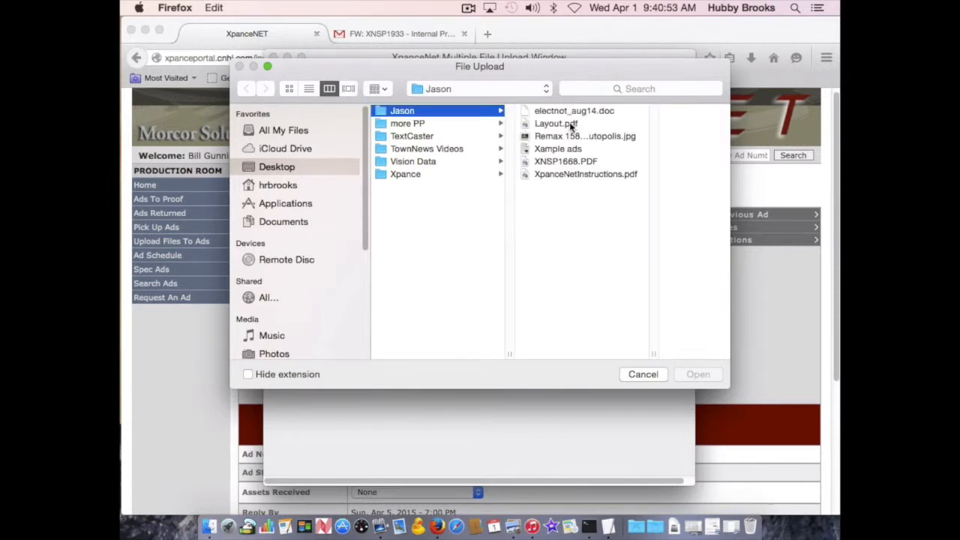
Preview Layout.pdf to check its contents before uploading.
click(555, 123)
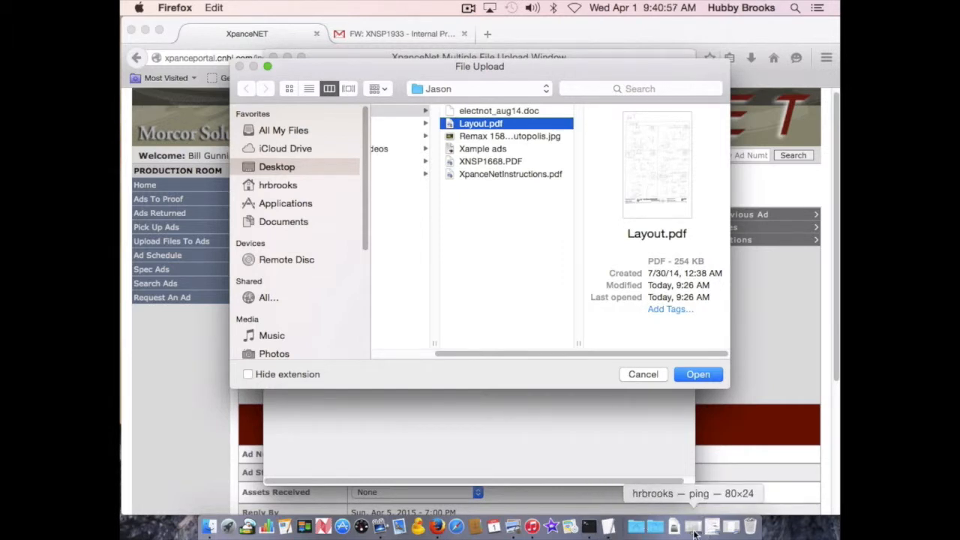
click(732, 531)
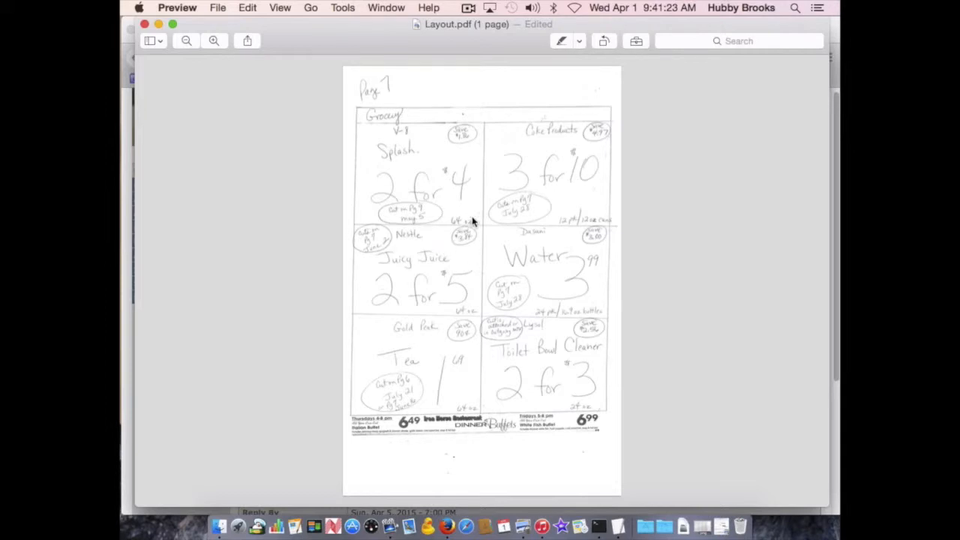
click(158, 24)
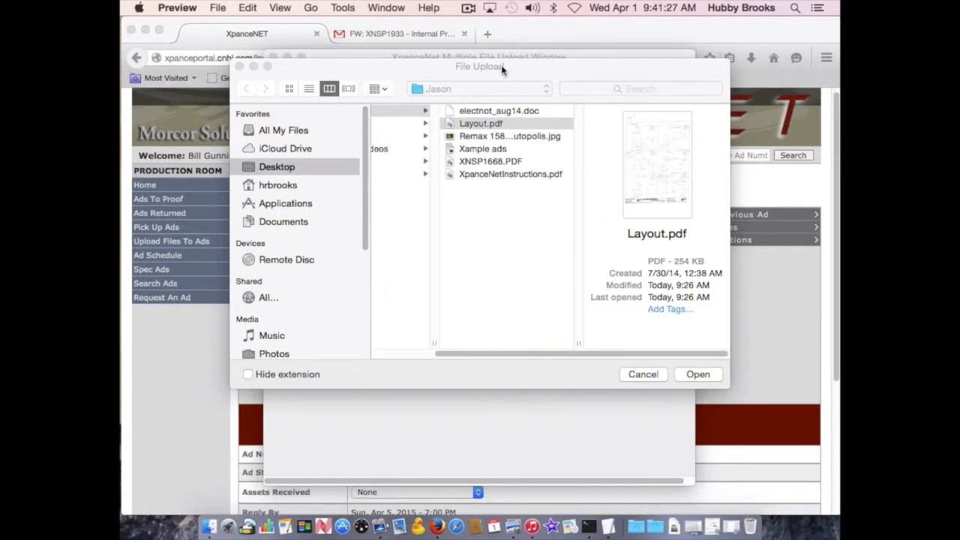
click(502, 65)
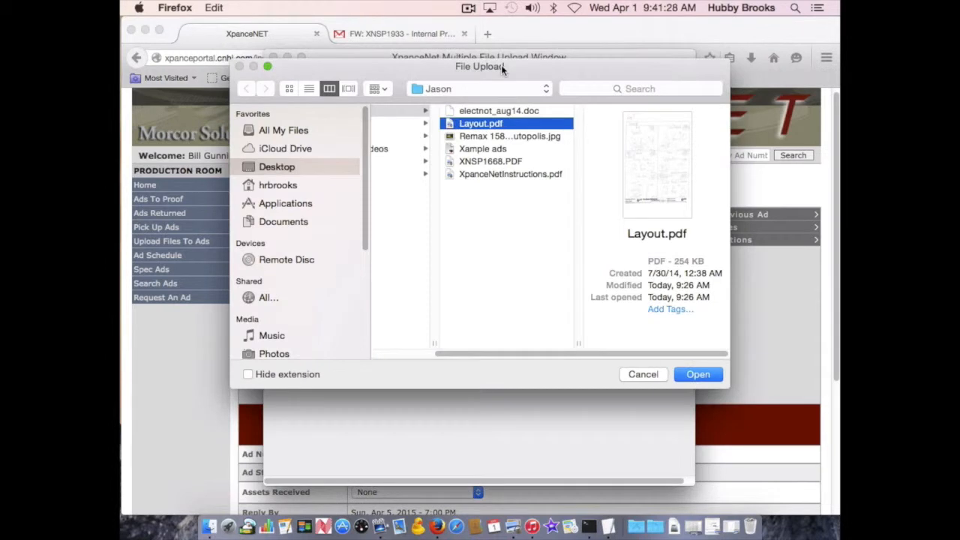
Select electnot_aug14.doc, Layout.pdf and the Remax Teutopolis JPG together and upload them.
click(487, 137)
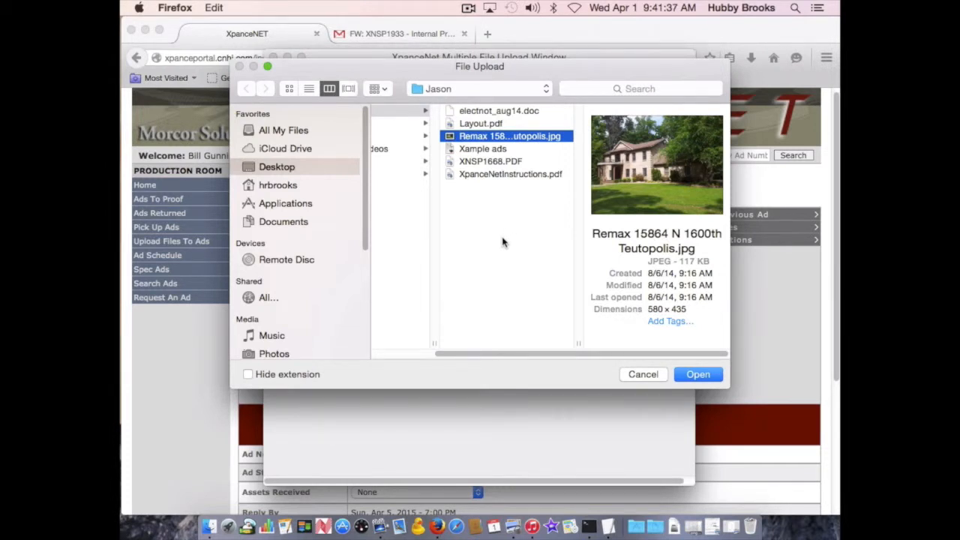
click(483, 112)
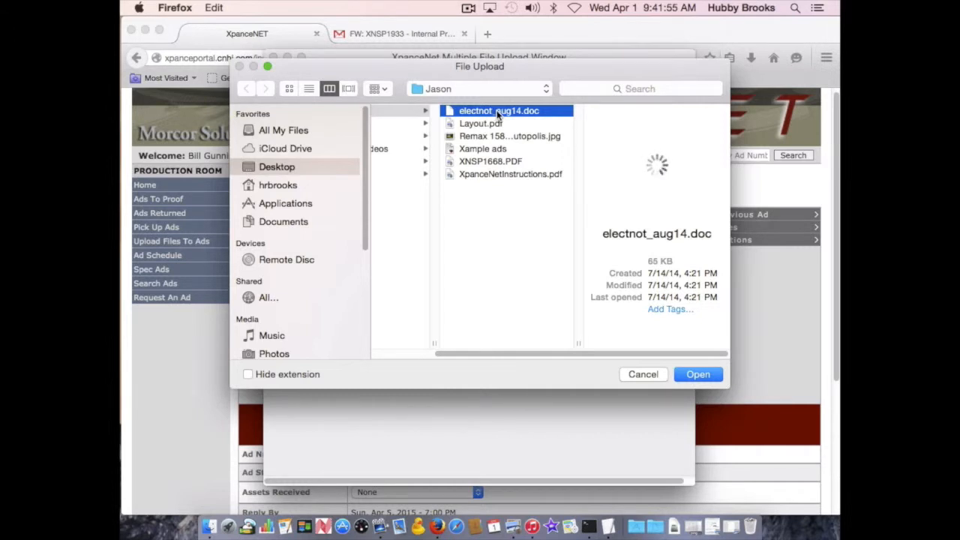
shift+click(491, 125)
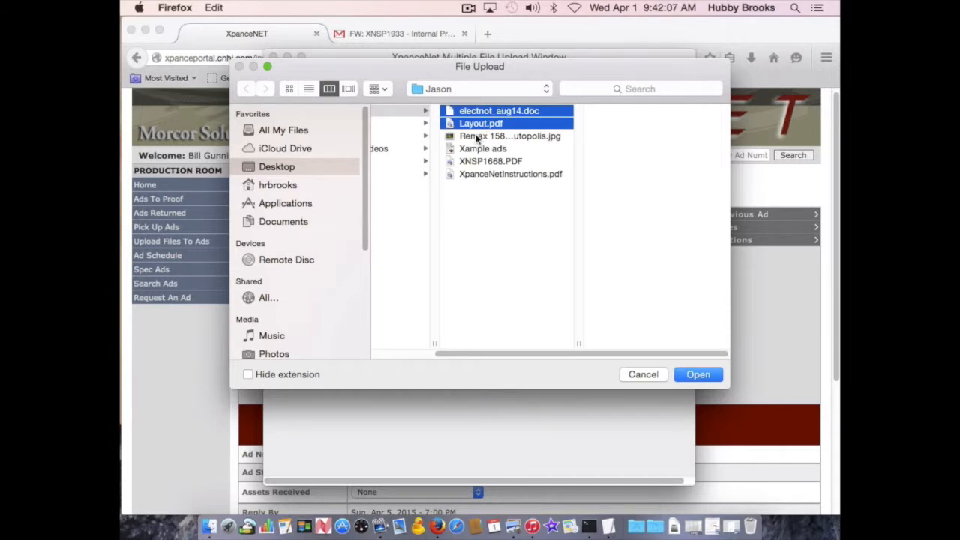
super+click(477, 137)
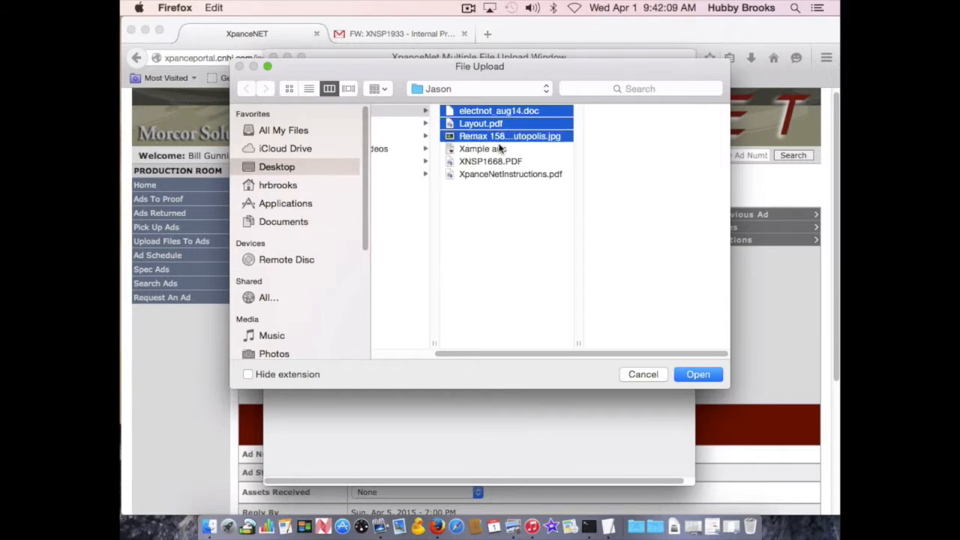
click(695, 374)
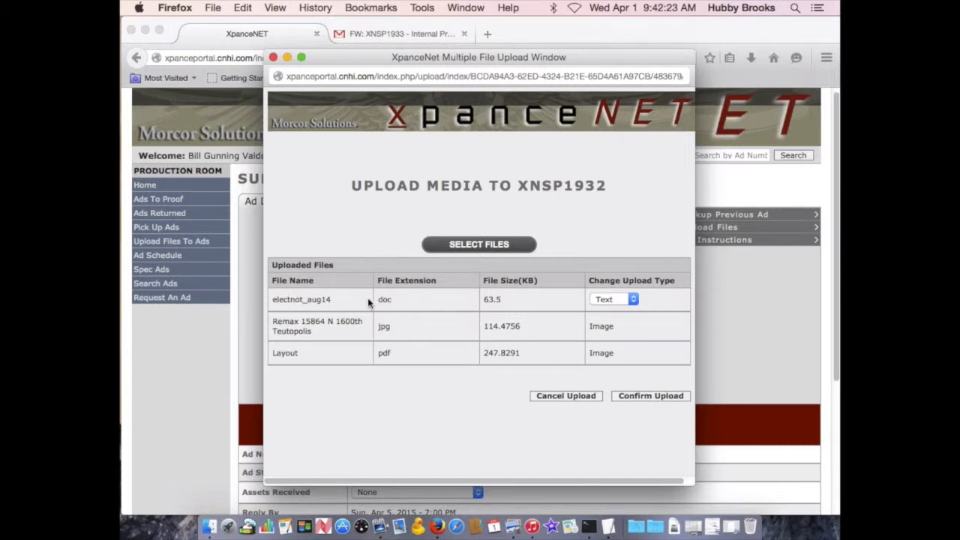
Keep the upload type of electnot_aug14 as Text and confirm the upload.
click(634, 301)
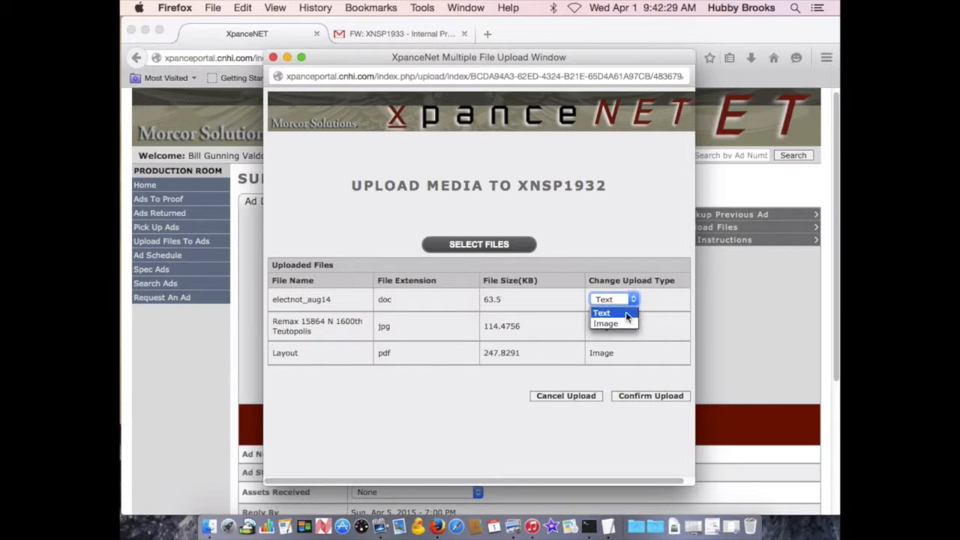
click(629, 312)
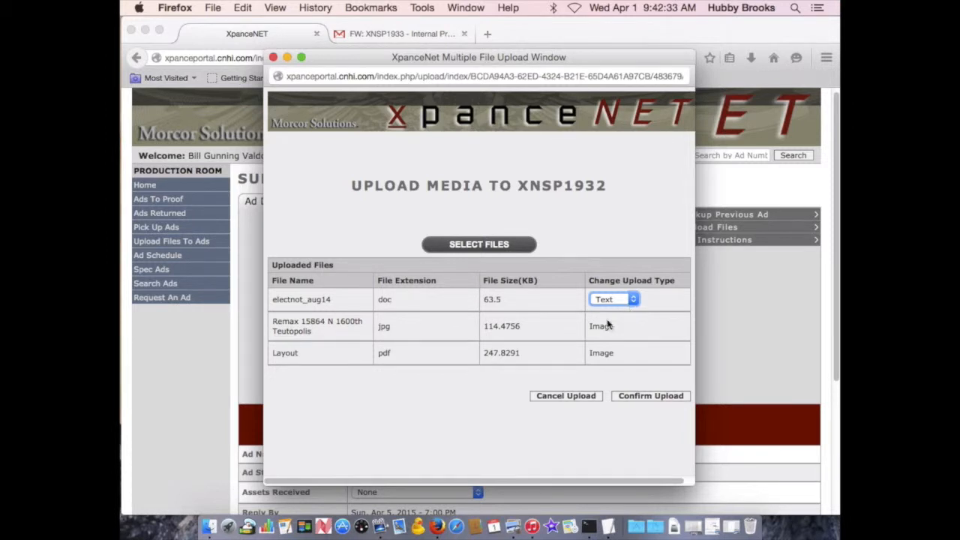
click(355, 334)
click(664, 396)
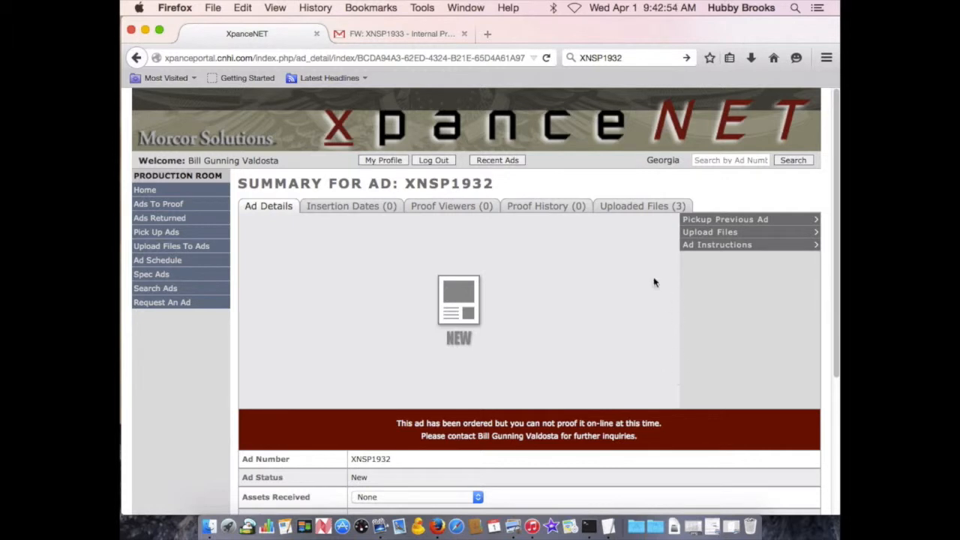
Review the ad's uploaded files list.
click(648, 210)
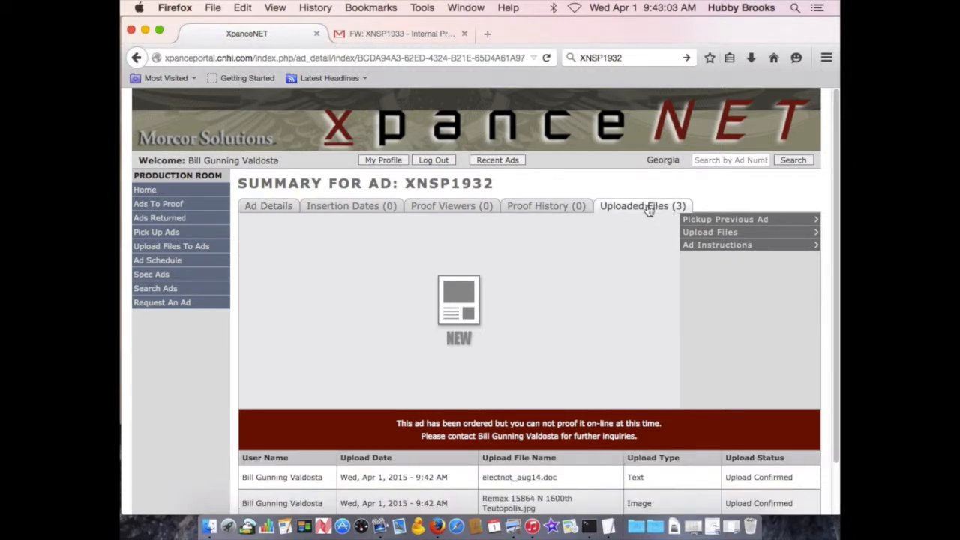
scroll(635, 285, down, 2)
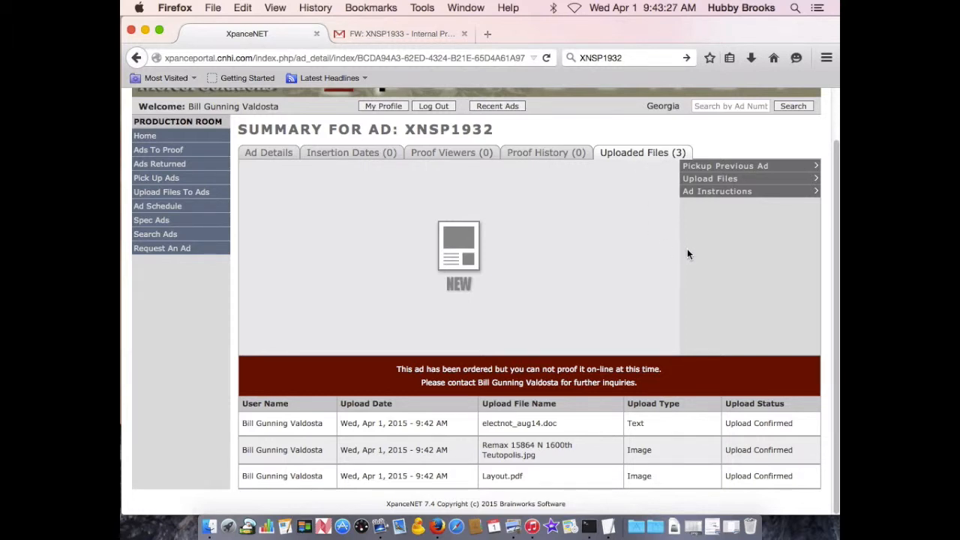
Try to replace the ad instructions with "please use red and blue", returning to the ad summary without saving.
click(736, 193)
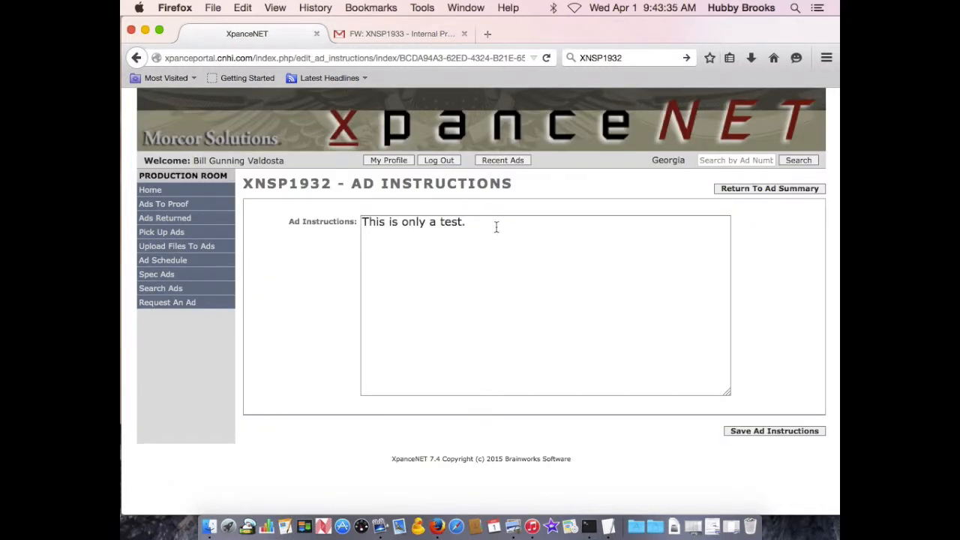
drag(496, 227, 363, 223)
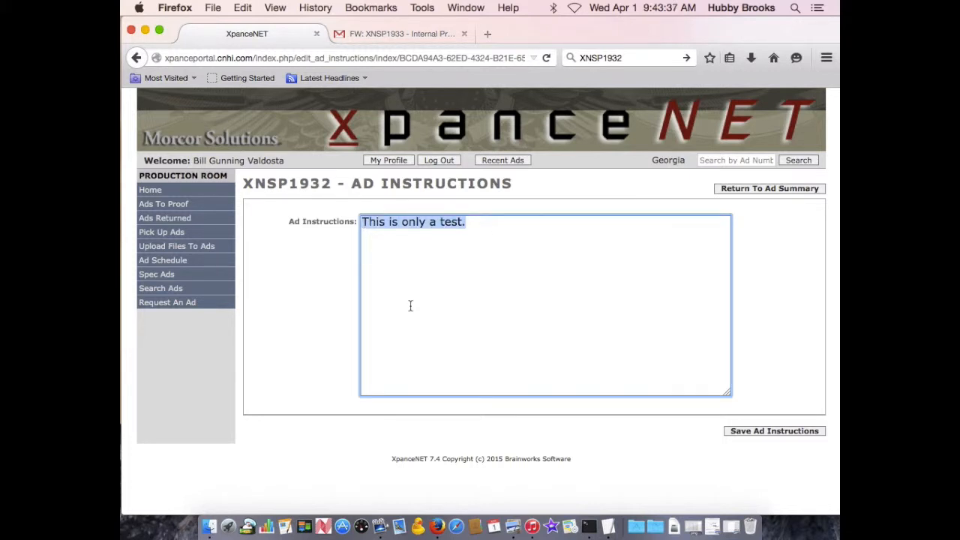
key(BackSpace)
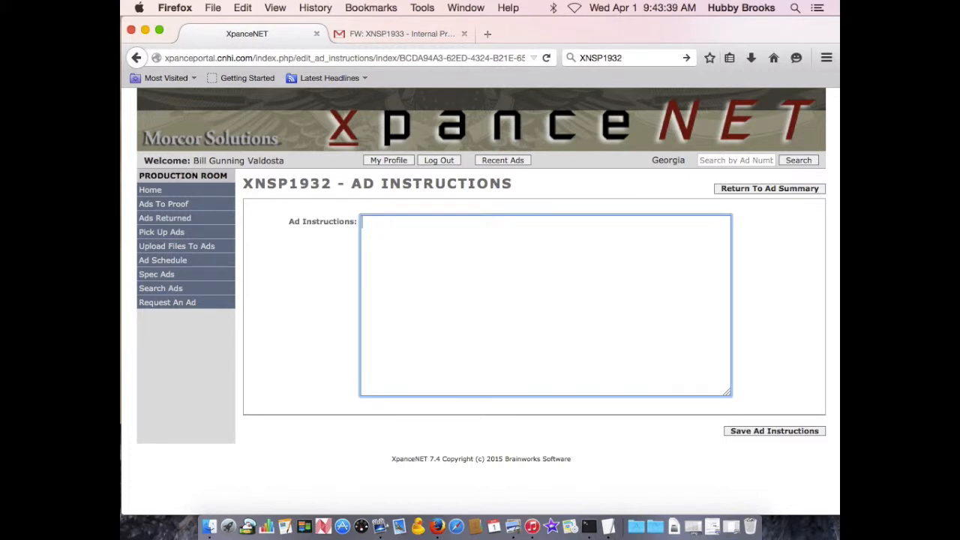
text(please use re)
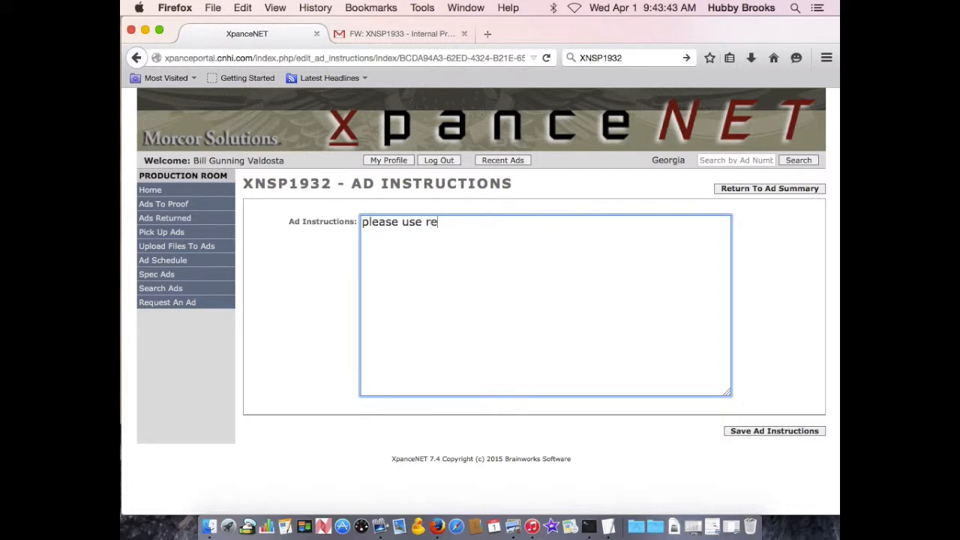
text(d and blue)
click(766, 189)
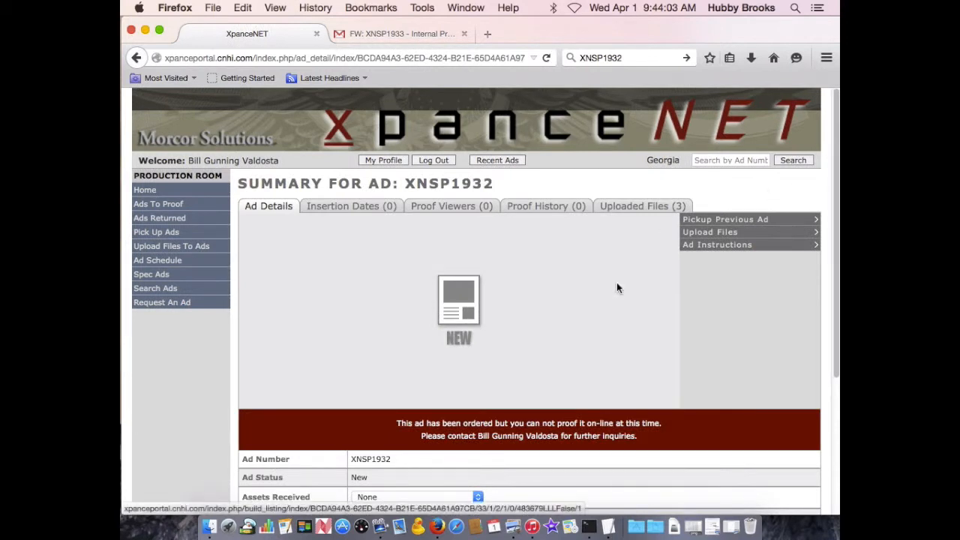
Examine the Assets Received options in the ad details.
scroll(661, 319, down, 3)
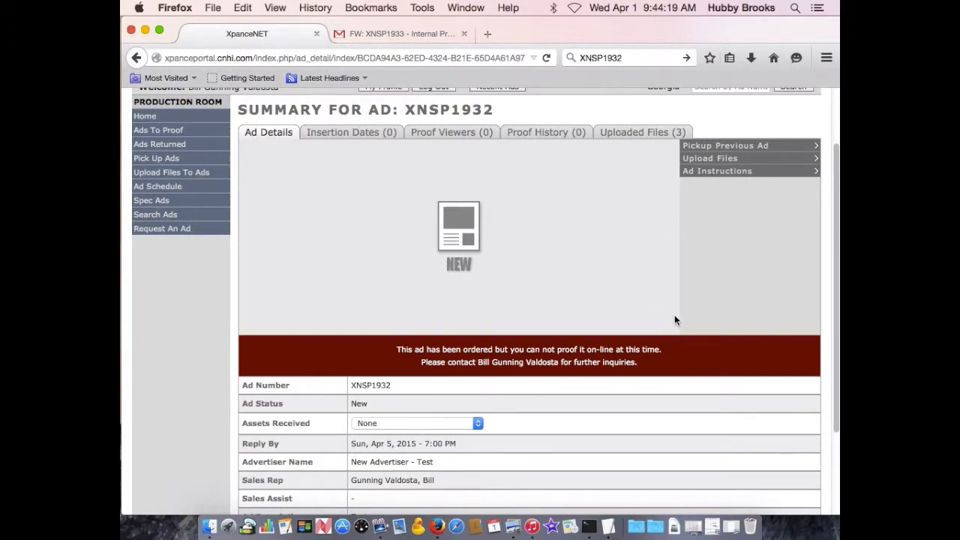
drag(833, 253, 828, 295)
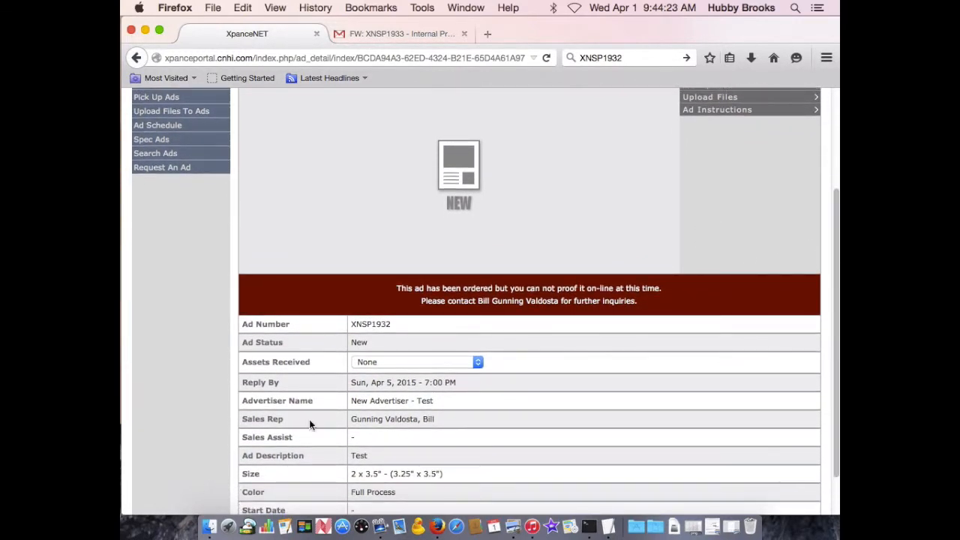
drag(311, 363, 242, 365)
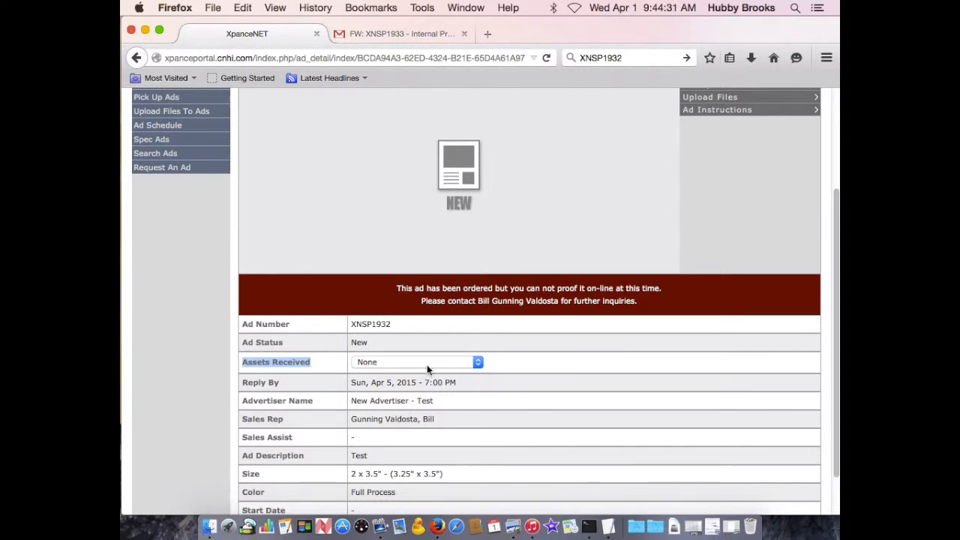
click(518, 365)
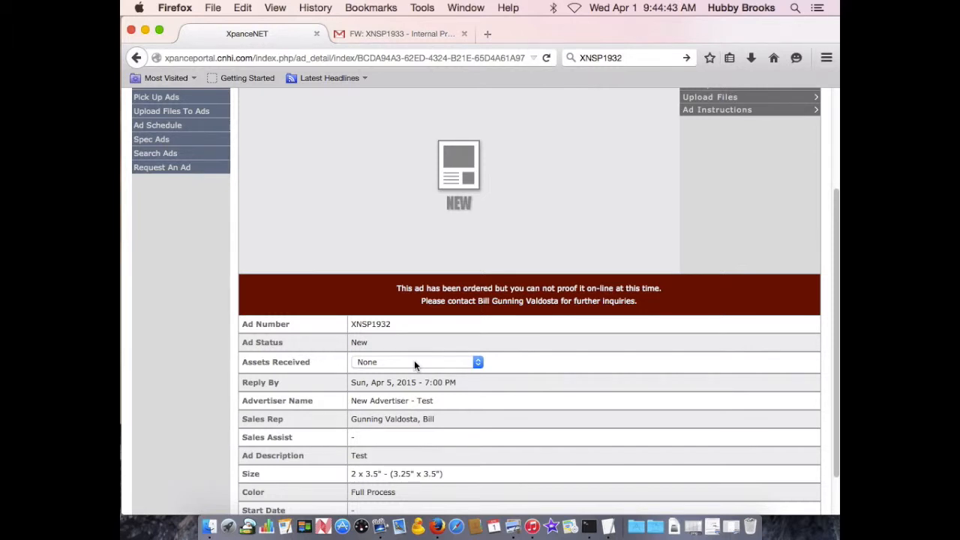
click(415, 365)
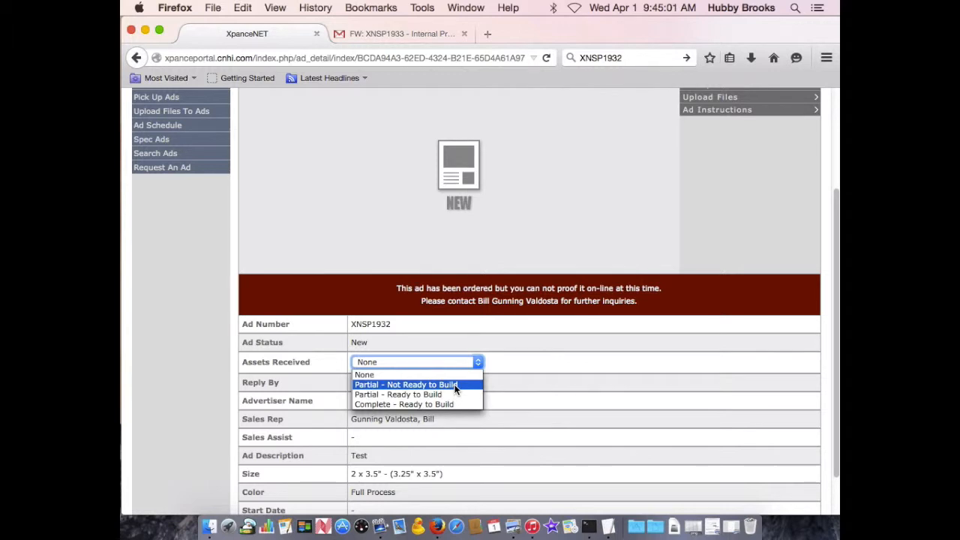
click(567, 385)
scroll(588, 369, up, 1)
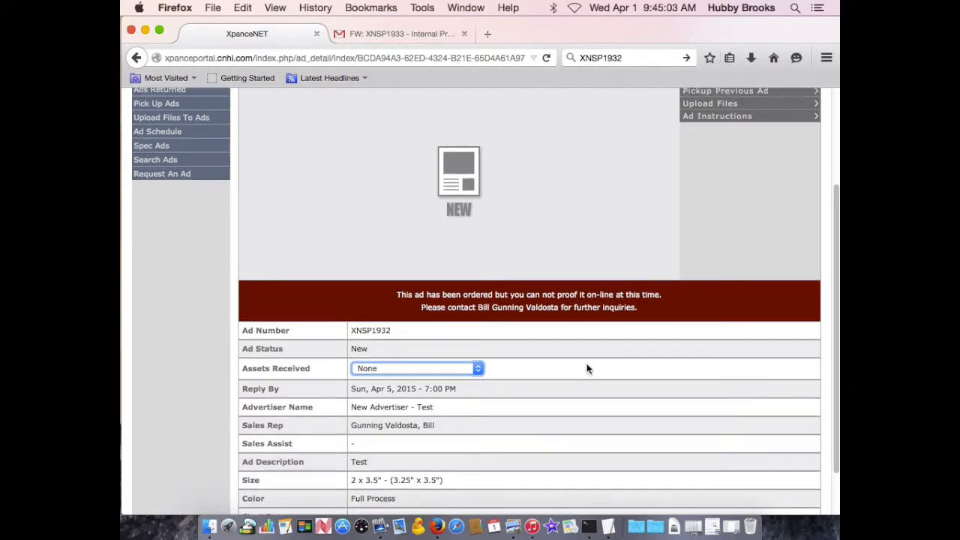
scroll(829, 201, up, 5)
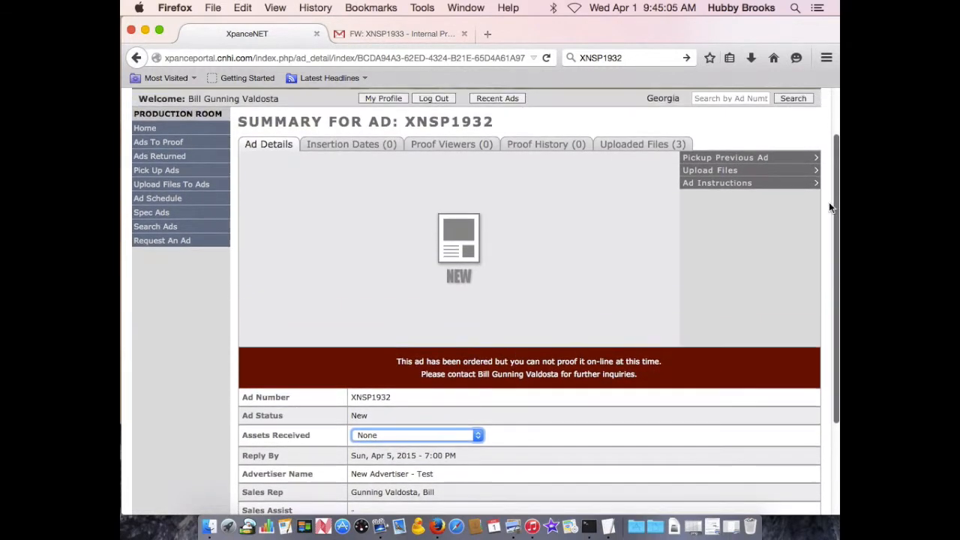
Set the ad's Assets Received status to Complete - Ready to Build.
click(639, 146)
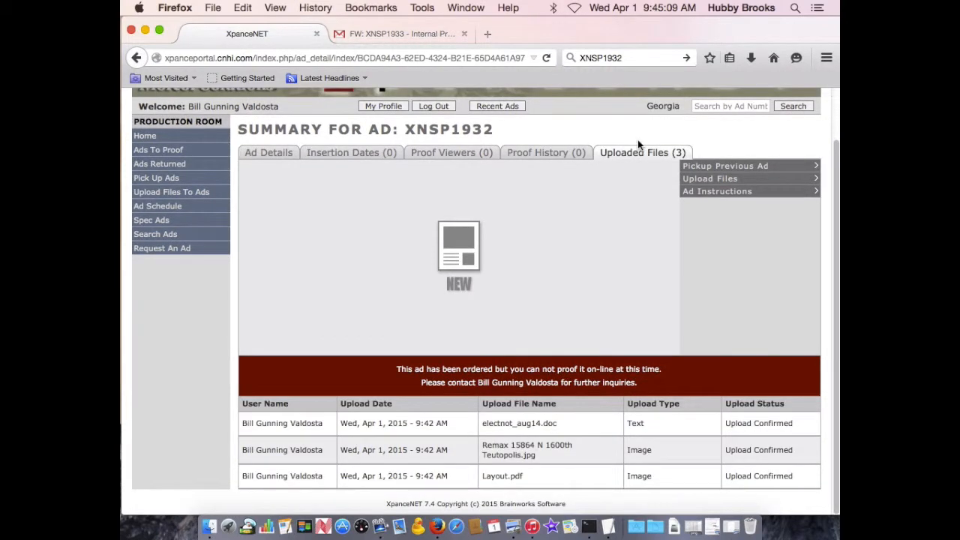
click(267, 154)
click(439, 448)
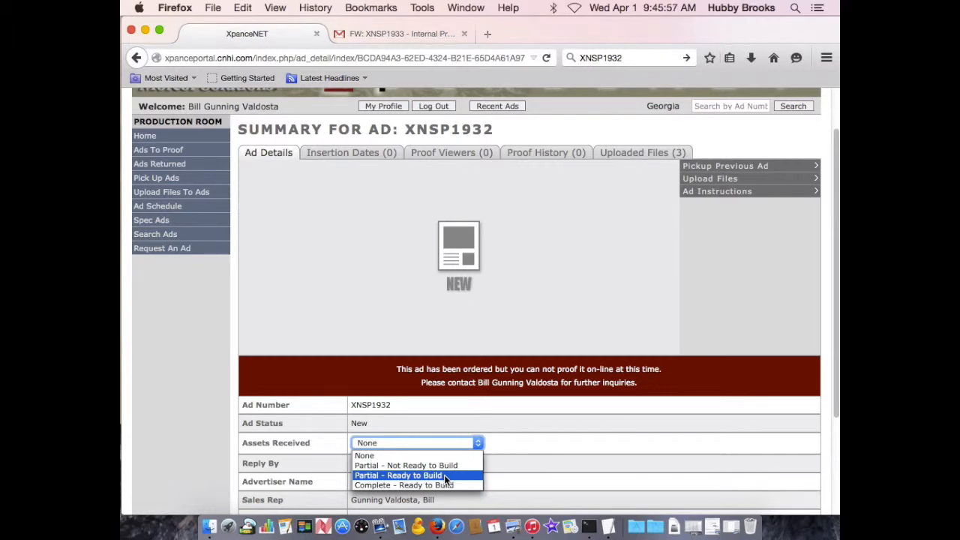
click(398, 485)
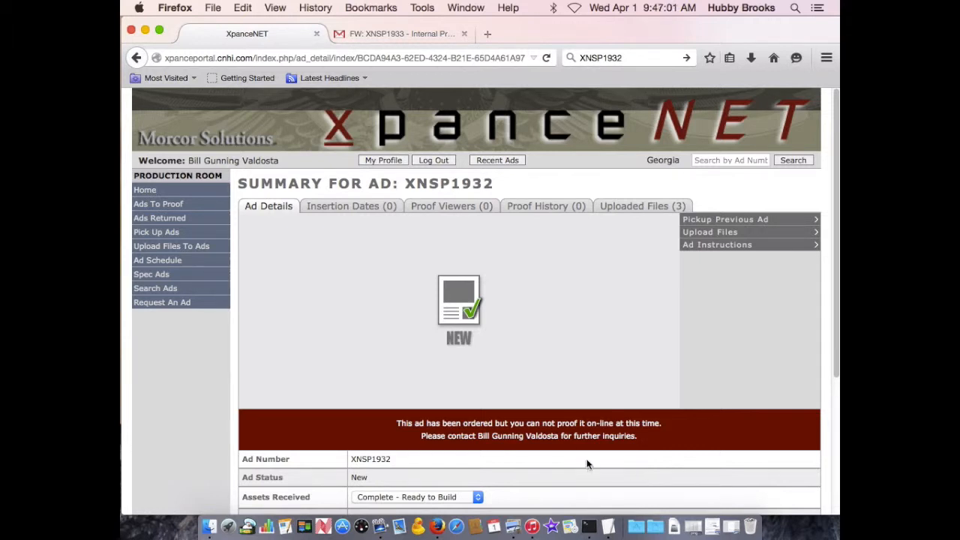
click(426, 495)
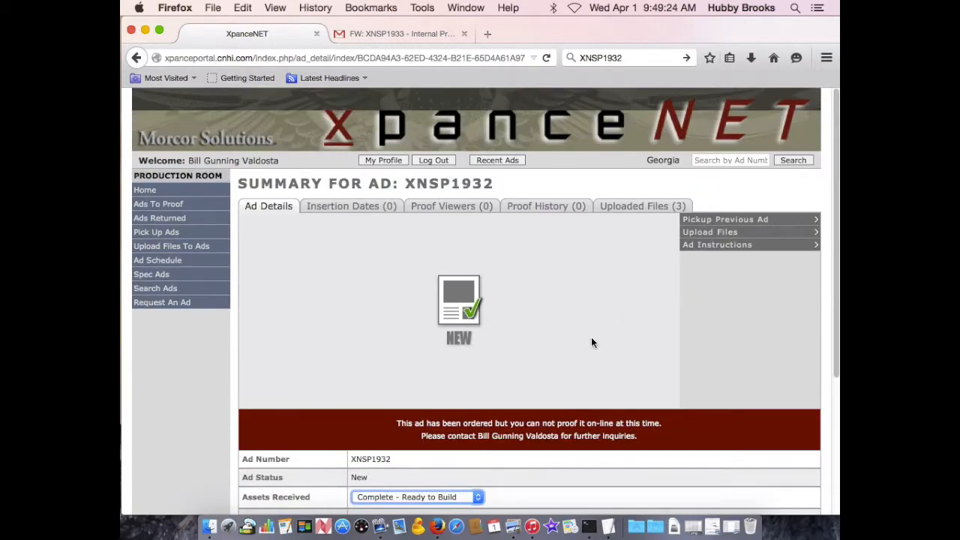
Replace the ad instructions with "Blue and red as color" and save them.
click(711, 246)
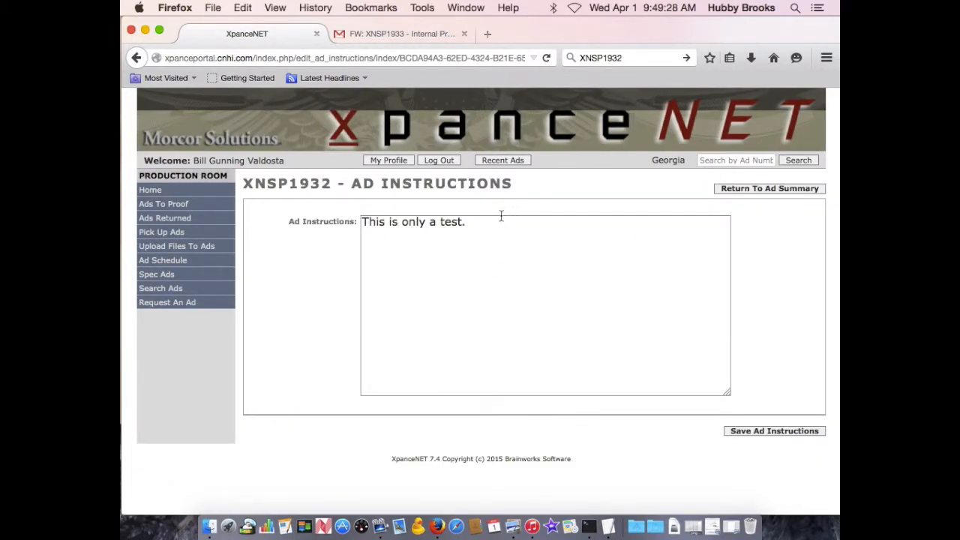
drag(500, 217, 290, 218)
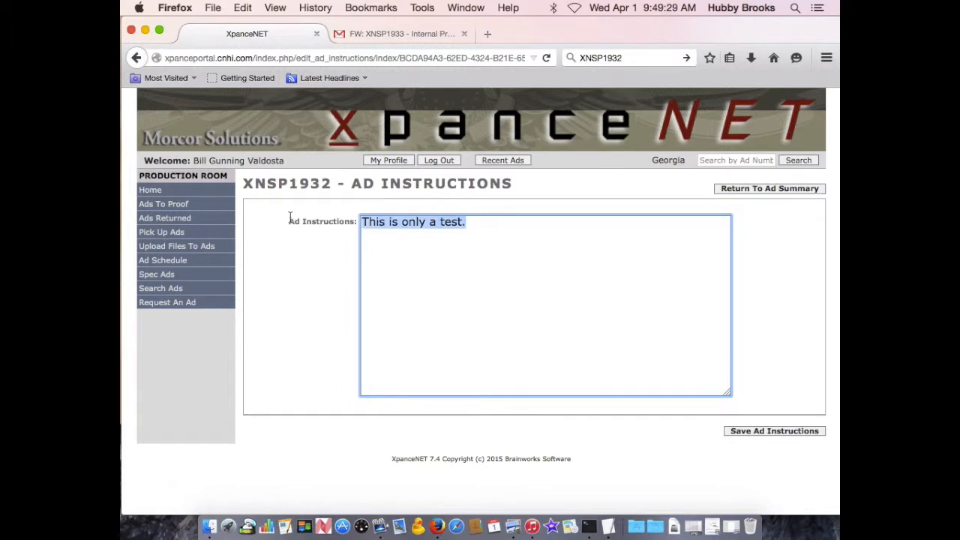
click(766, 431)
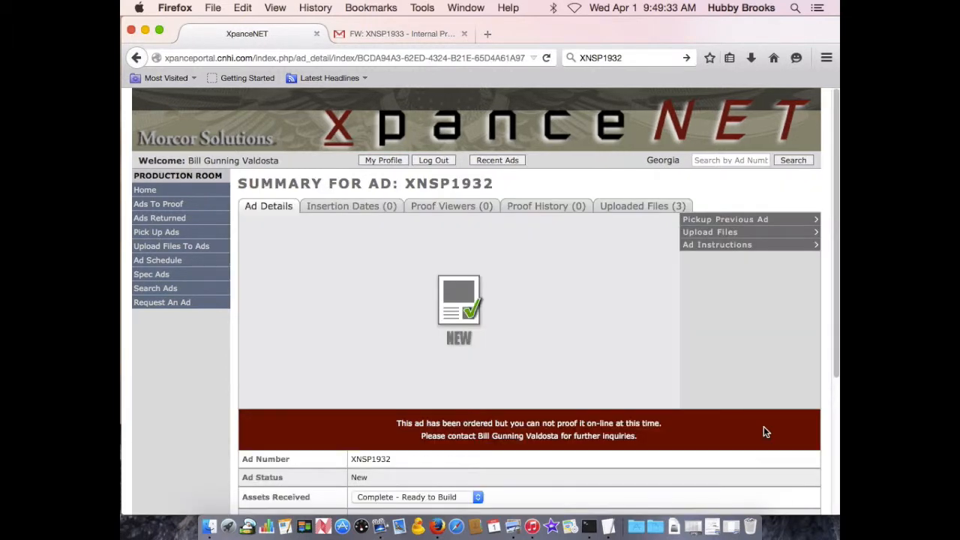
click(721, 246)
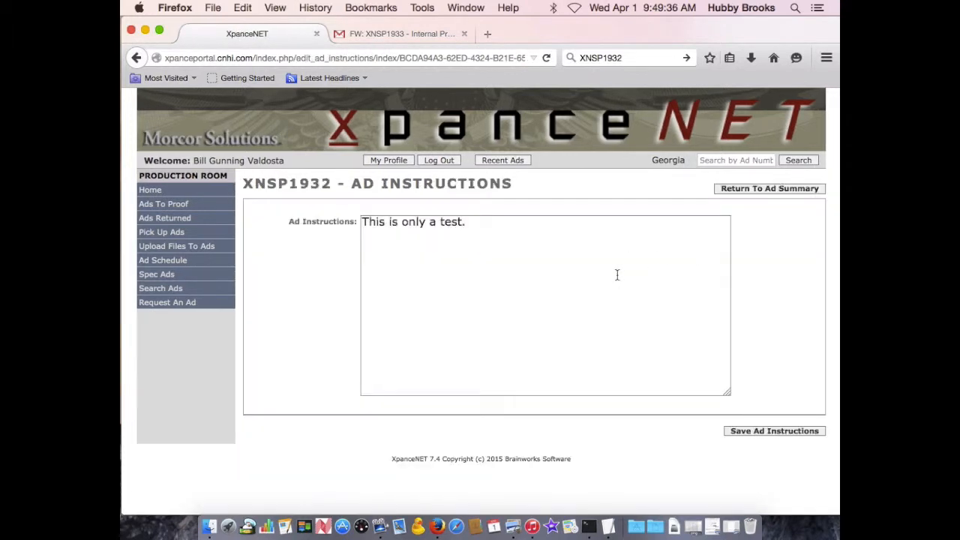
drag(549, 240, 295, 225)
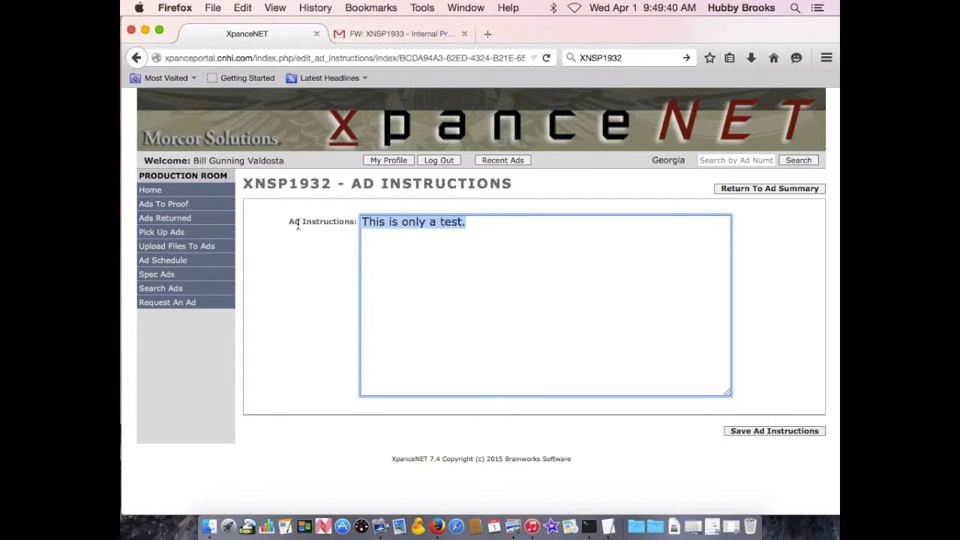
text(Blue )
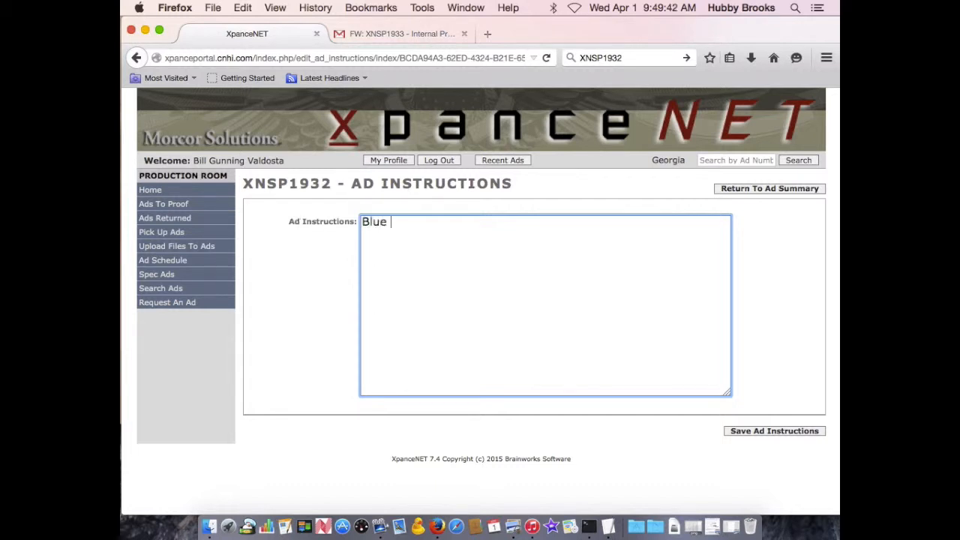
text(and red as col)
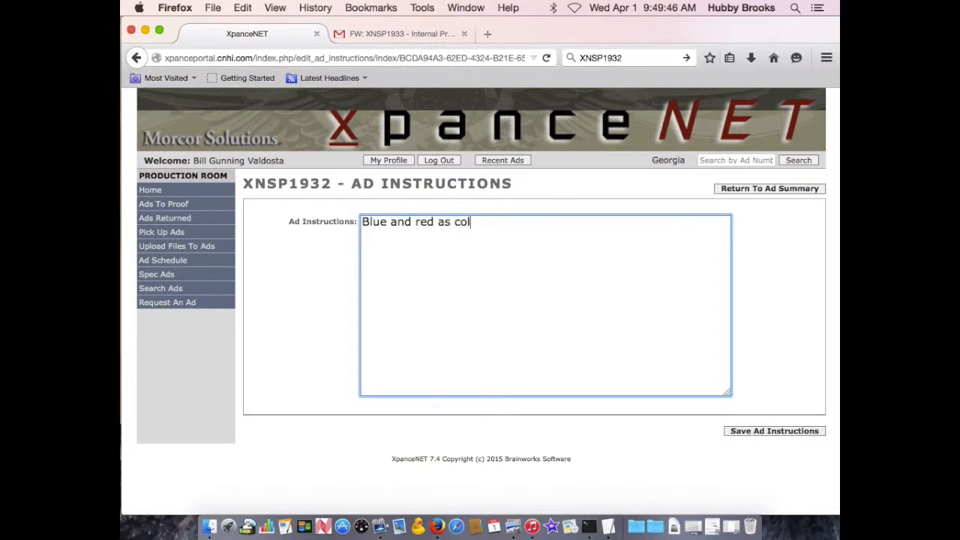
text(or)
click(735, 432)
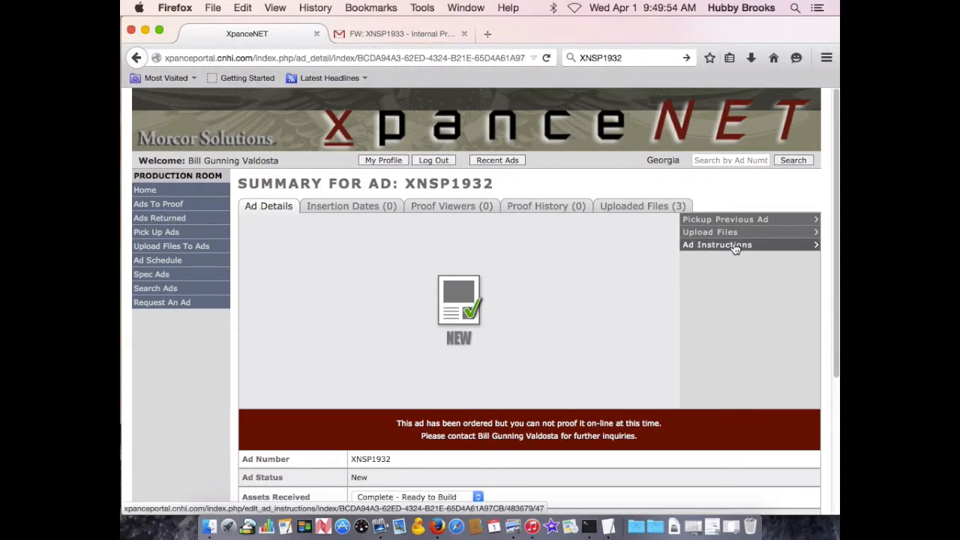
Add "web ad" to the ad instructions, save them, and return to the ad summary.
click(724, 247)
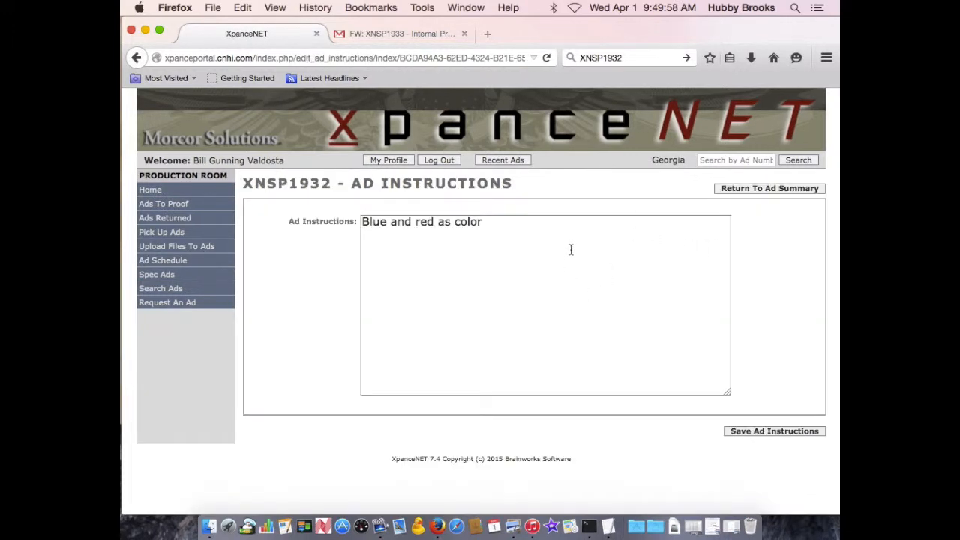
click(501, 285)
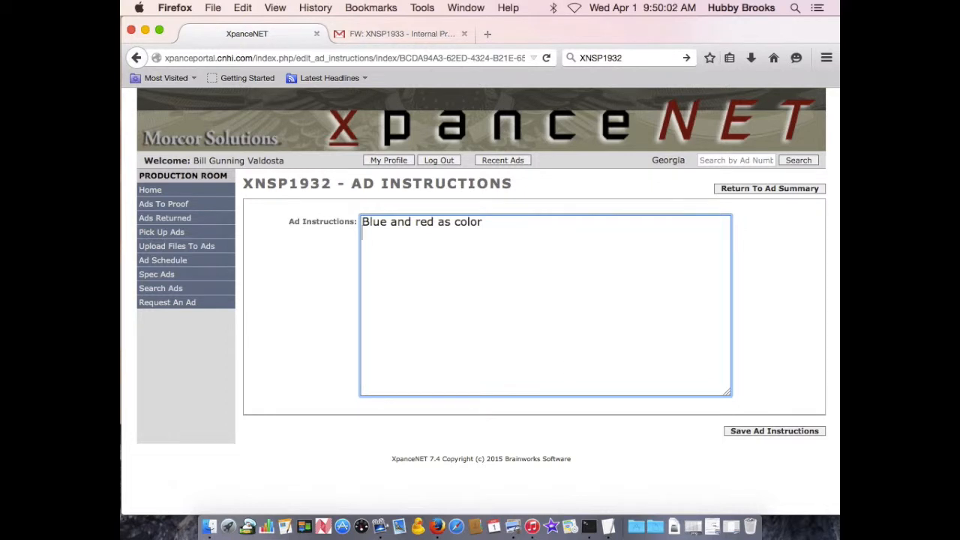
text(web ad)
click(761, 432)
click(747, 187)
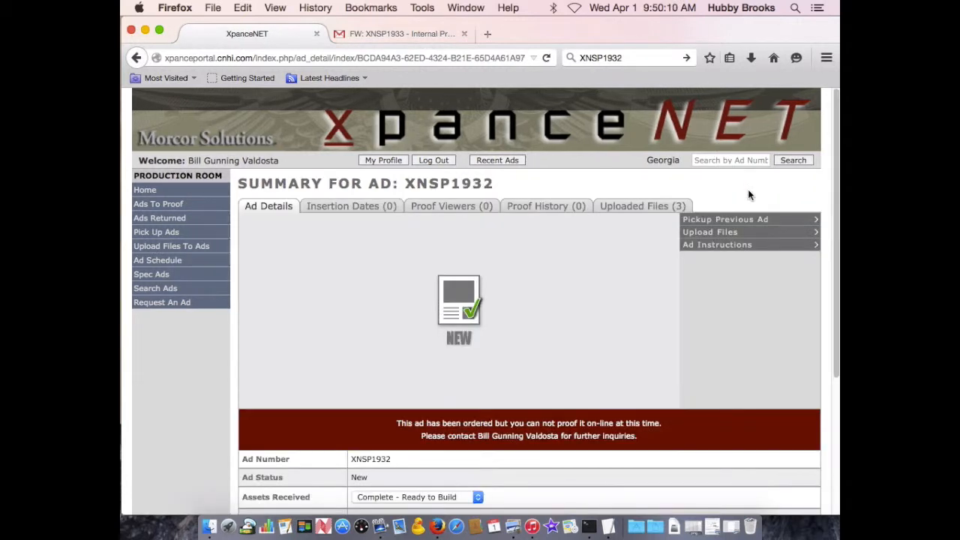
Check the Assets Received setting in the ad details.
scroll(597, 312, down, 2)
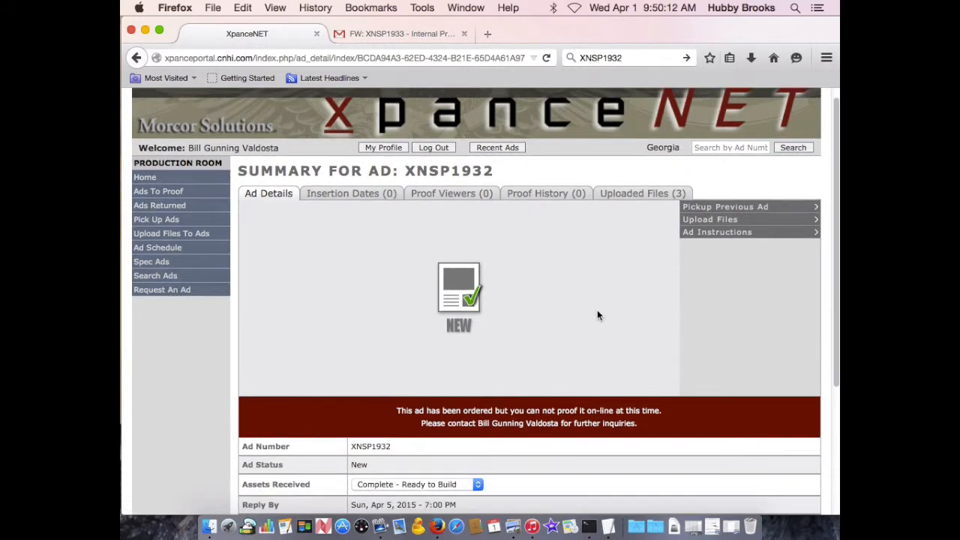
scroll(598, 315, down, 5)
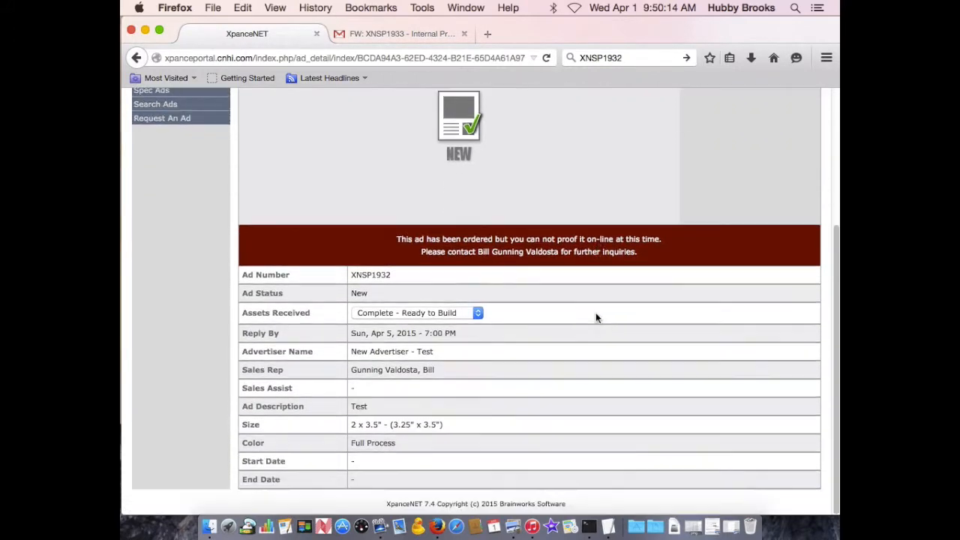
click(435, 315)
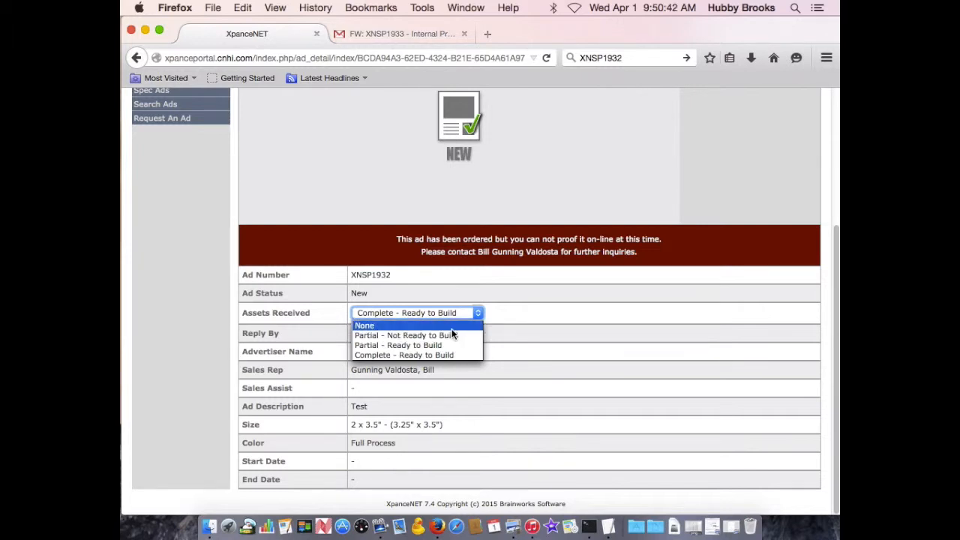
click(589, 338)
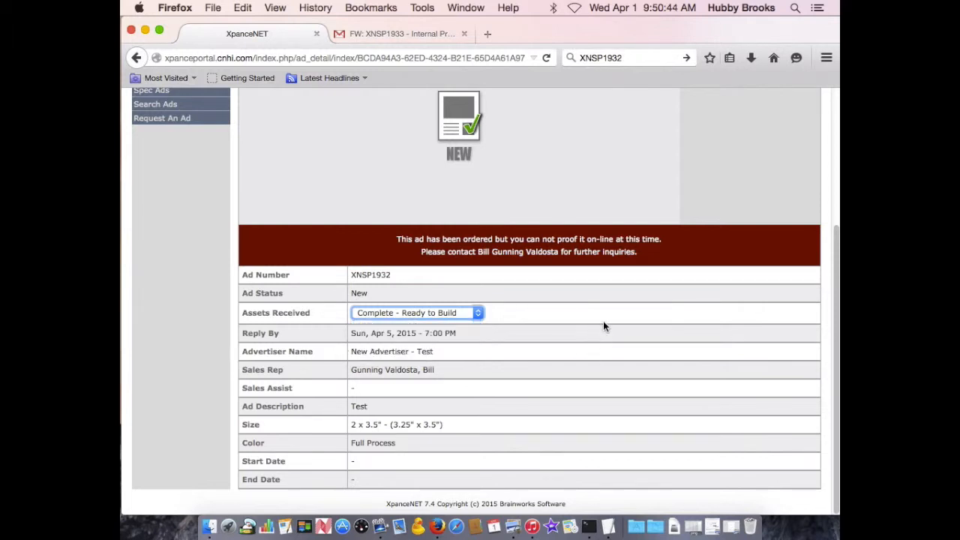
scroll(626, 385, up, 5)
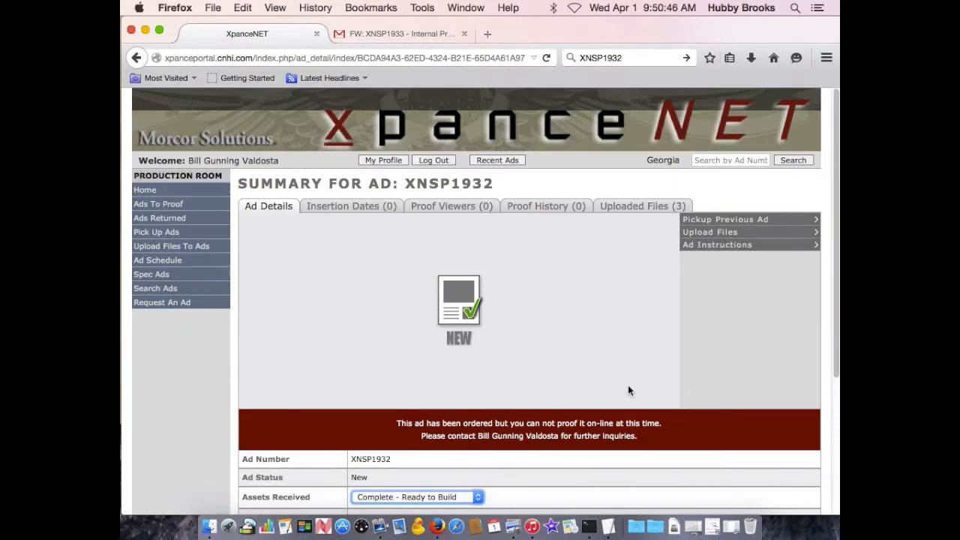